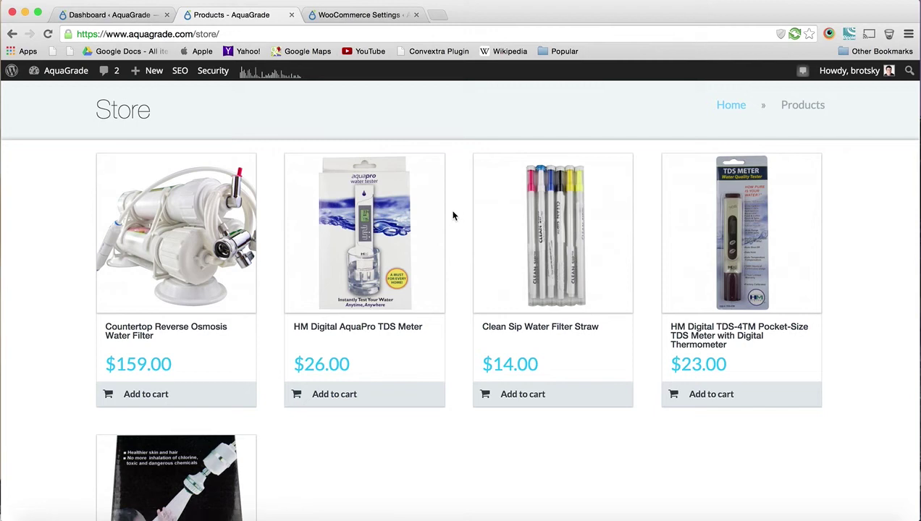
- Open the Products list in the WordPress dashboard and switch it to the Sort Products view
scroll(453, 215, down, 2)
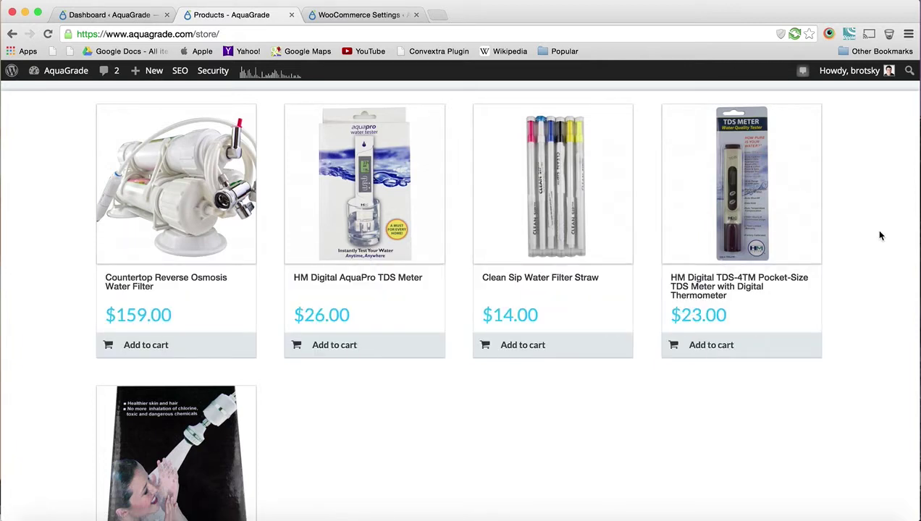
scroll(838, 225, up, 4)
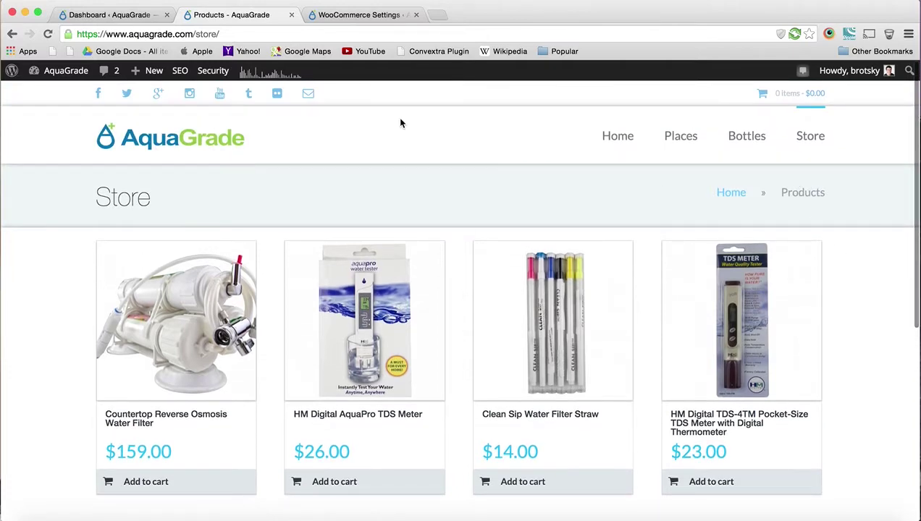
click(102, 16)
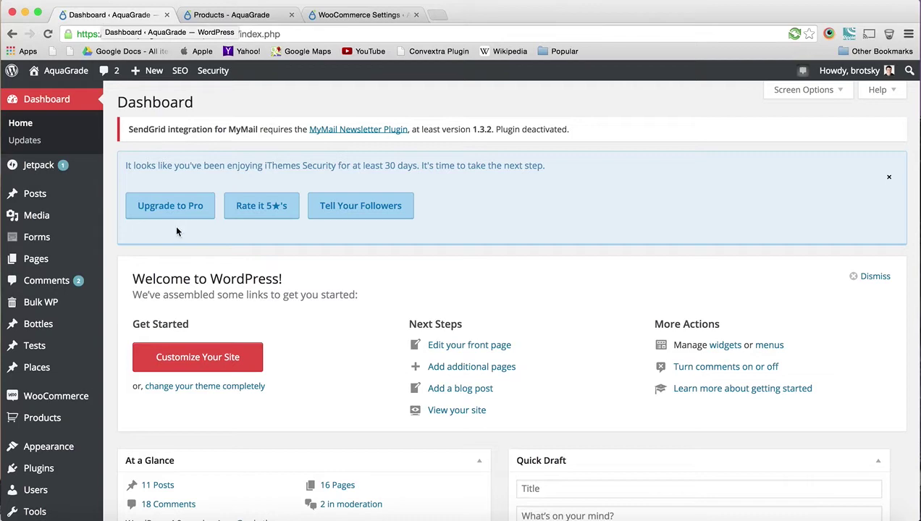
scroll(135, 285, down, 2)
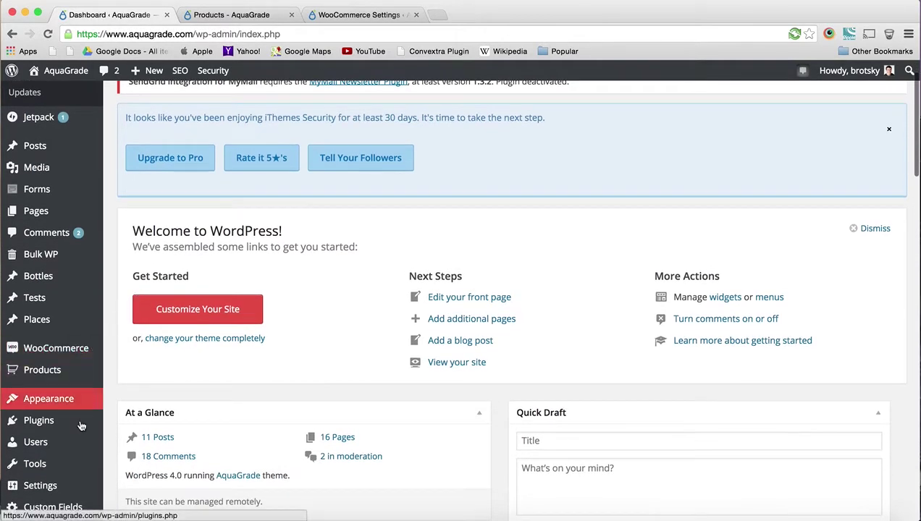
click(78, 378)
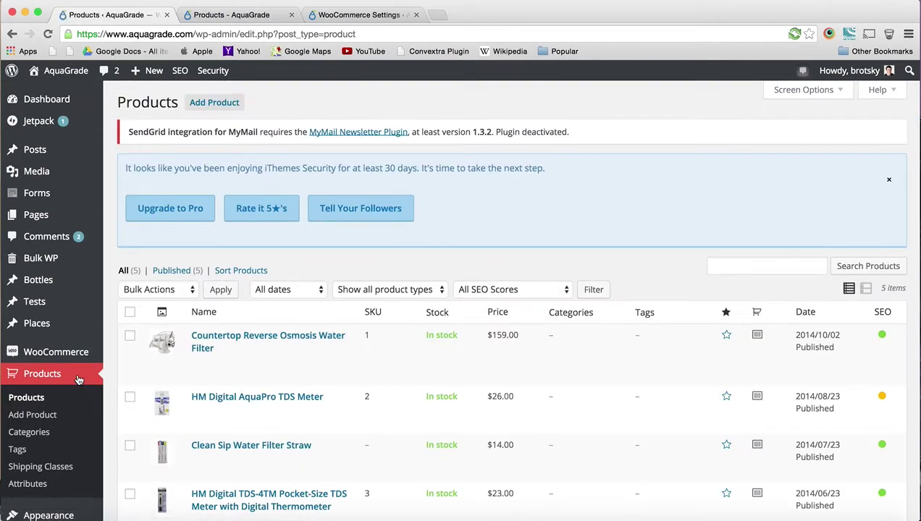
scroll(358, 405, down, 3)
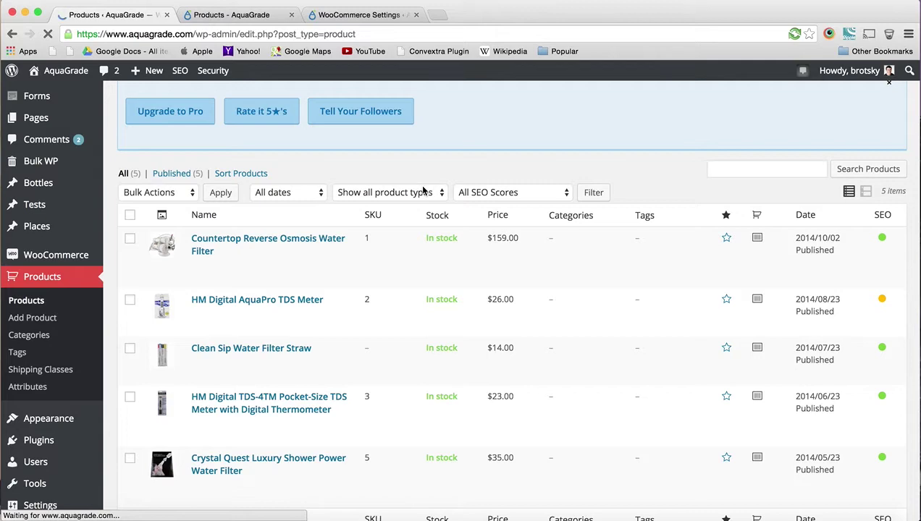
scroll(427, 265, down, 5)
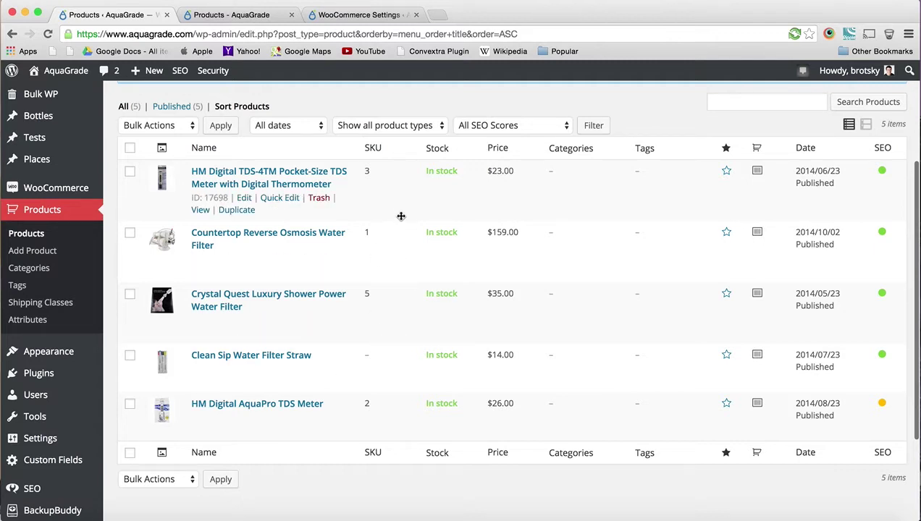
drag(401, 216, 414, 181)
- Show the SEO Title, Meta Desc. and Focus KW columns in the product list
scroll(413, 182, up, 2)
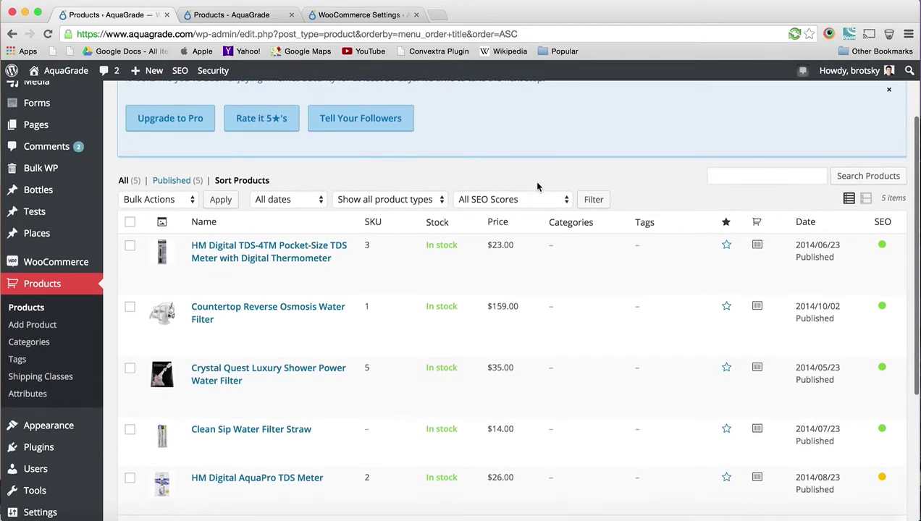
scroll(539, 187, up, 3)
scroll(650, 189, up, 1)
click(802, 94)
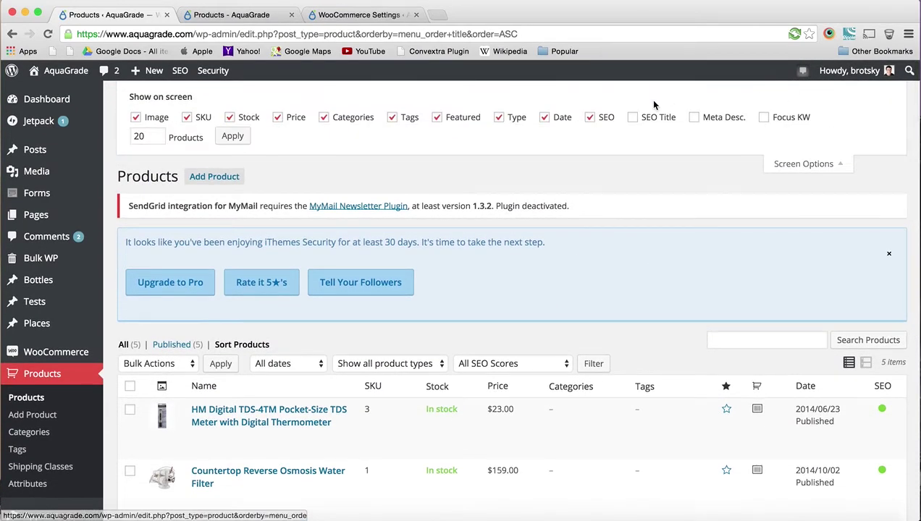
click(642, 119)
click(703, 117)
click(773, 118)
scroll(625, 380, down, 10)
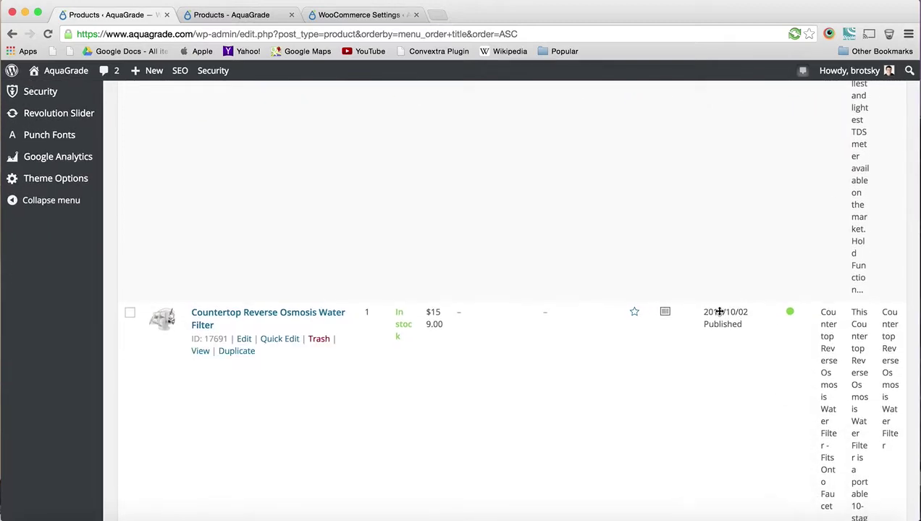
- Hide the Focus KW, Meta Desc. and SEO Title columns and close the screen options
scroll(721, 310, up, 8)
scroll(833, 210, up, 5)
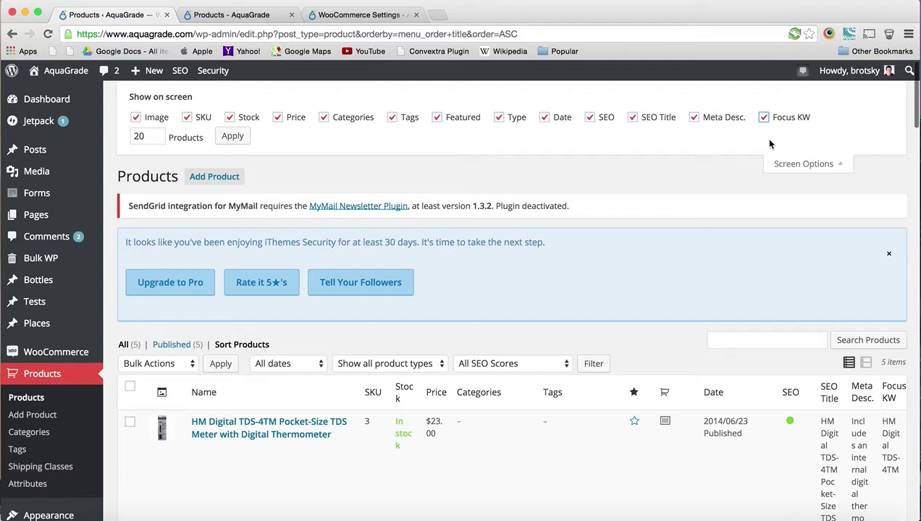
click(765, 123)
click(708, 121)
click(650, 119)
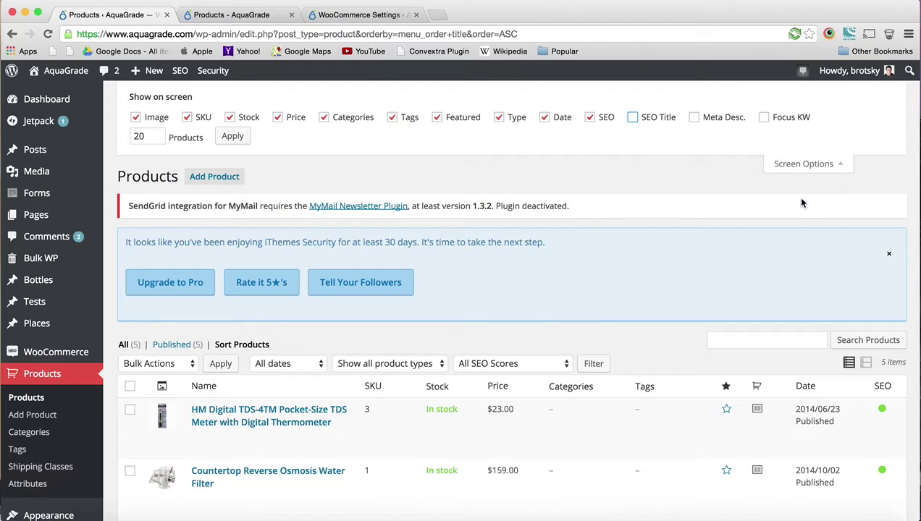
click(805, 165)
- Move the Countertop Reverse Osmosis Water Filter to the top of the product order and look at the store page
scroll(541, 292, down, 2)
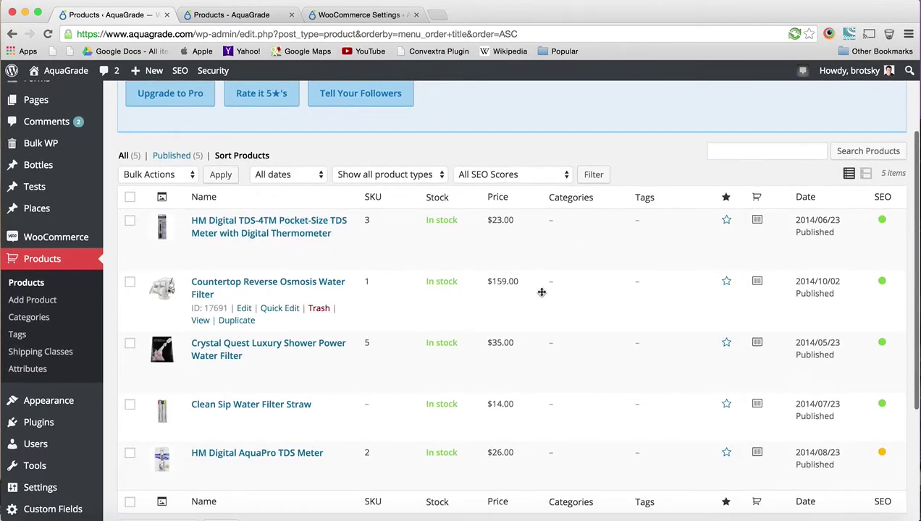
mouse_move(546, 253)
mouse_down()
mouse_move(546, 357)
mouse_move(561, 260)
mouse_up()
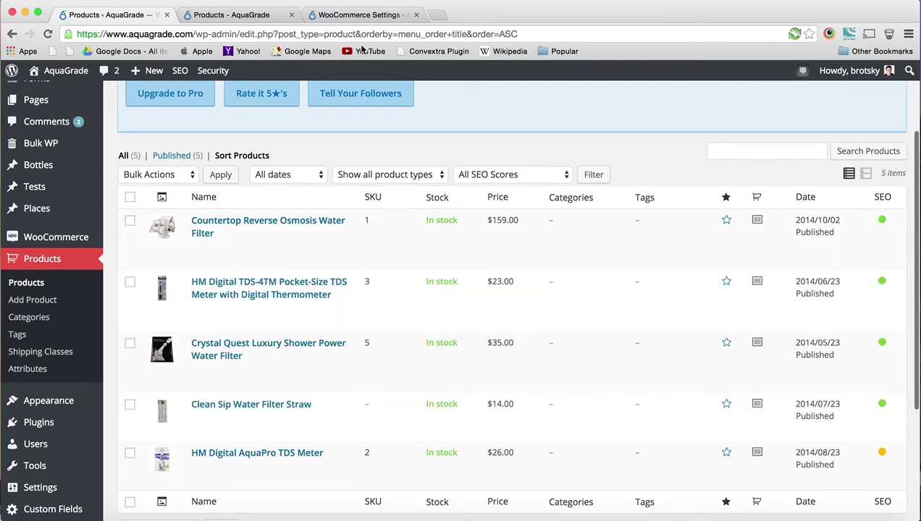
click(256, 16)
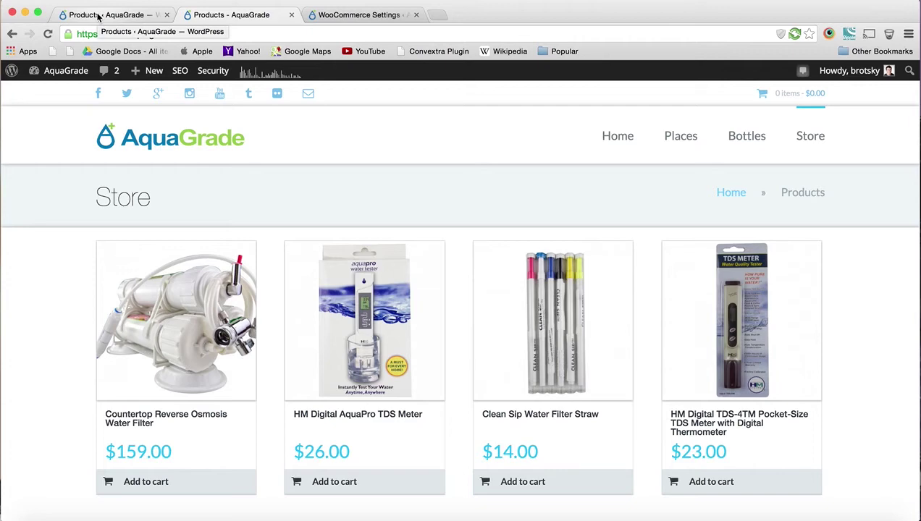
click(99, 16)
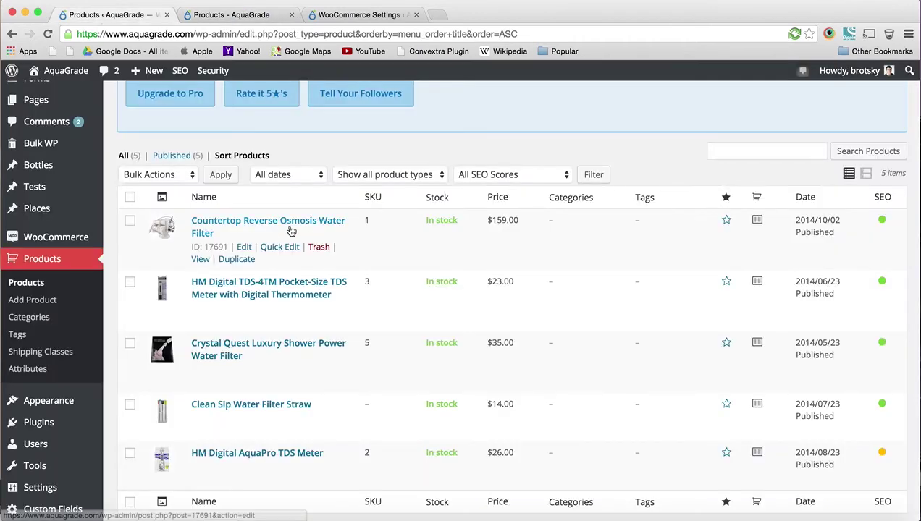
- Move the Countertop Reverse Osmosis Water Filter directly below the Crystal Quest Luxury Shower Power Water Filter and reload the store page
drag(389, 239, 386, 352)
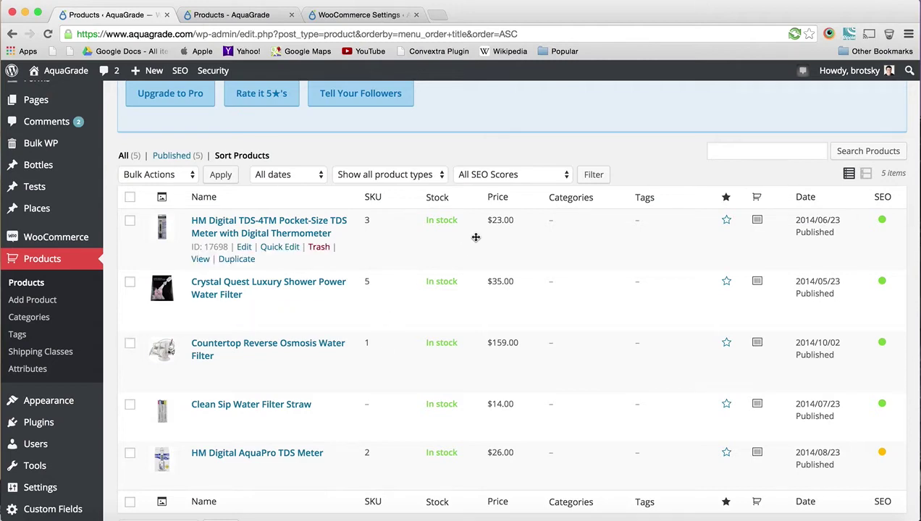
click(251, 16)
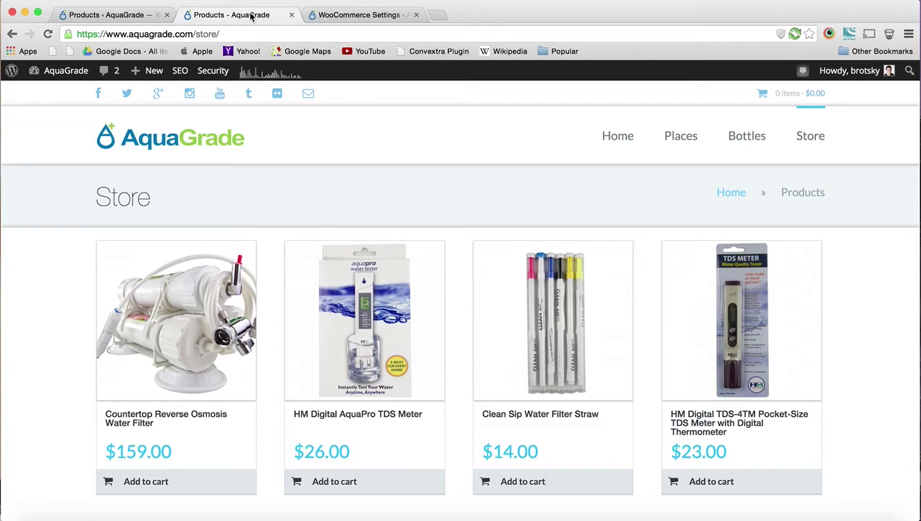
key(super+r)
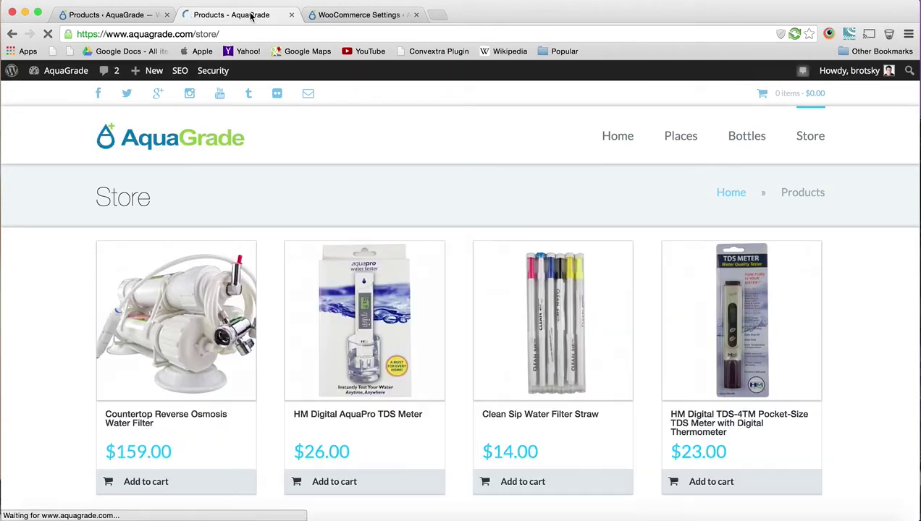
scroll(61, 260, down, 3)
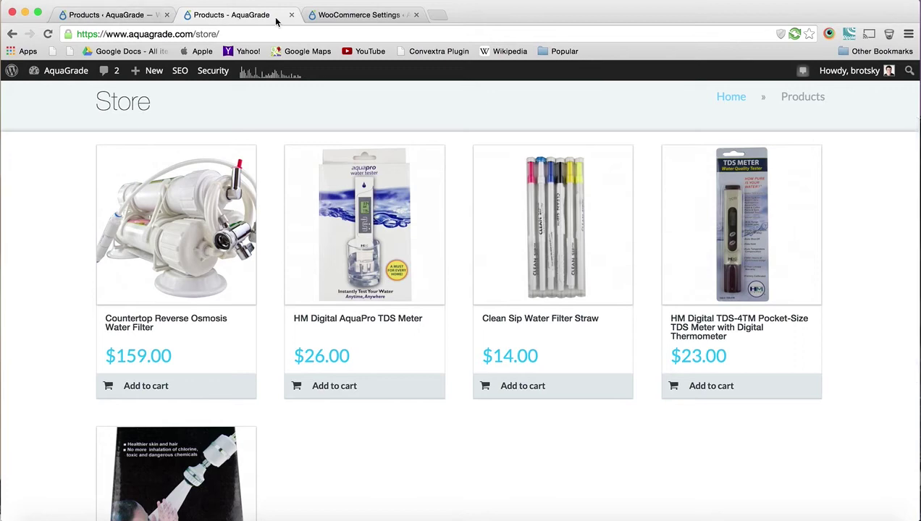
- Open the Products section of the WooCommerce settings
click(339, 14)
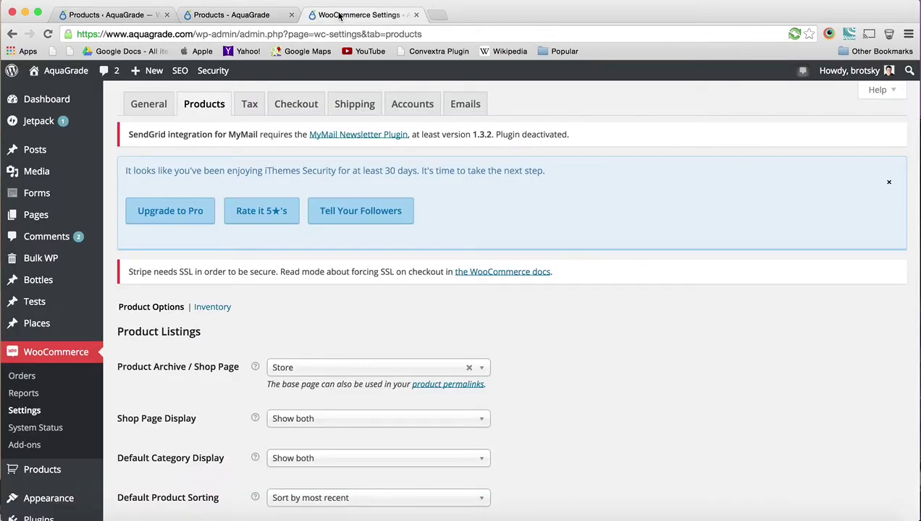
scroll(127, 208, down, 2)
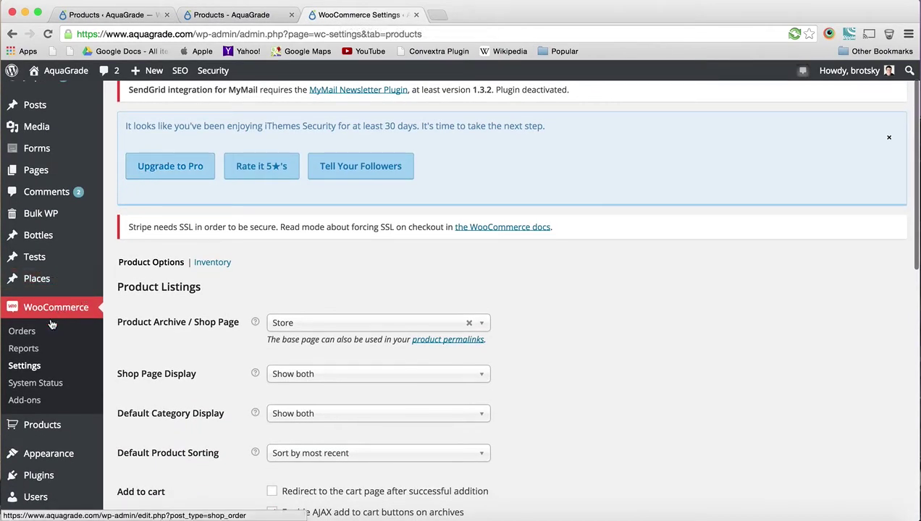
scroll(150, 330, down, 5)
scroll(165, 326, up, 4)
scroll(180, 168, up, 3)
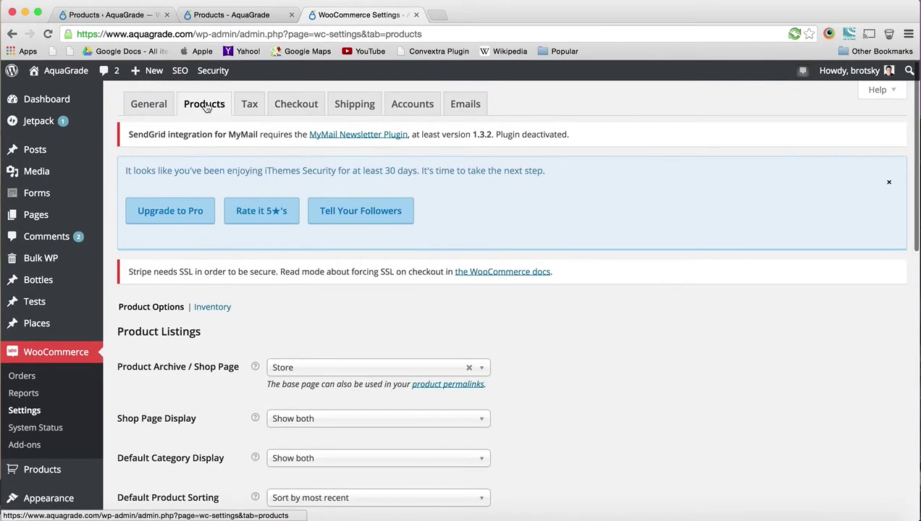
click(159, 104)
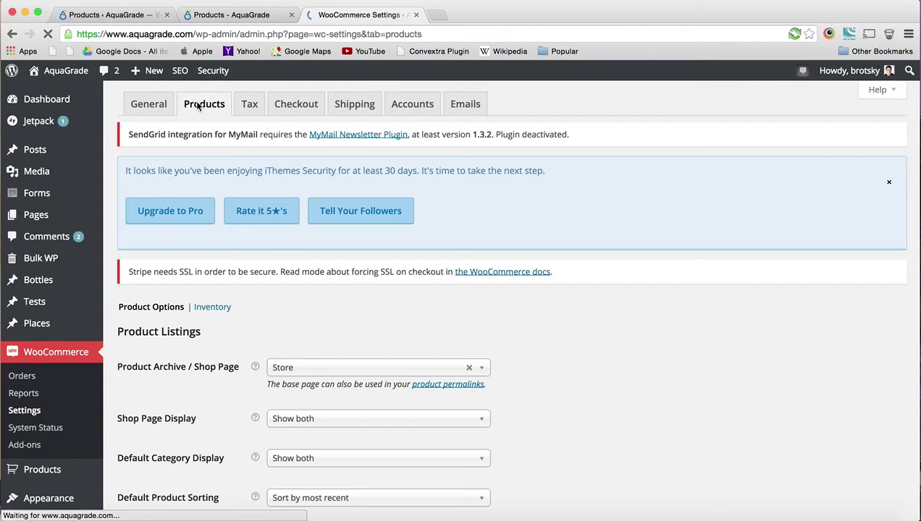
- Set Default Product Sorting to "Default sorting (custom ordering + name)" and save the settings
scroll(234, 262, down, 6)
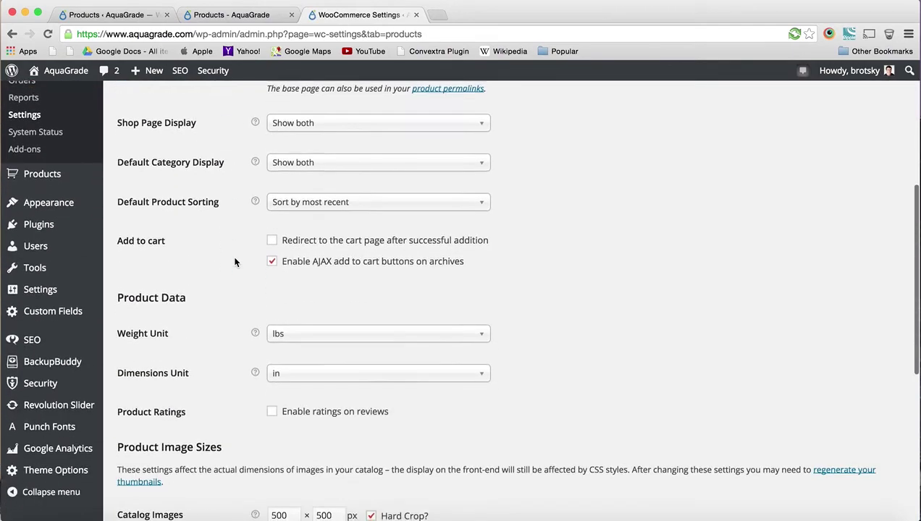
scroll(234, 262, down, 5)
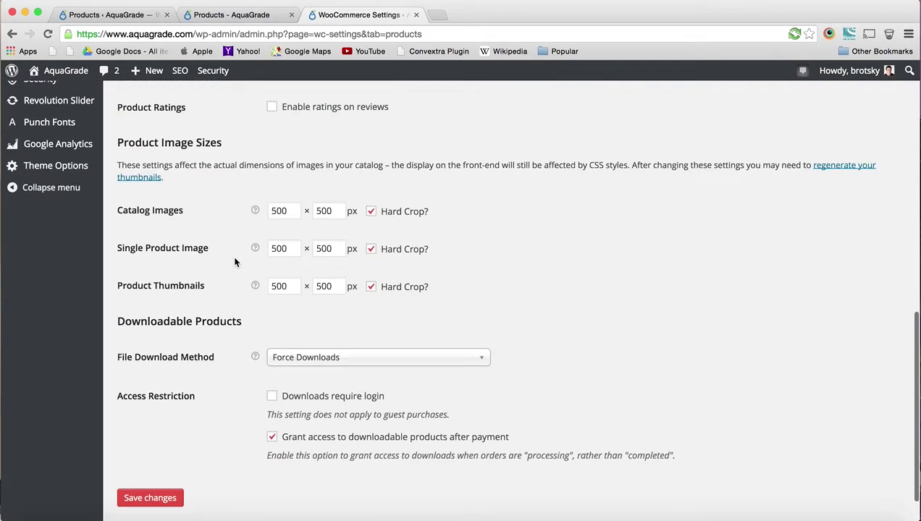
scroll(235, 262, up, 6)
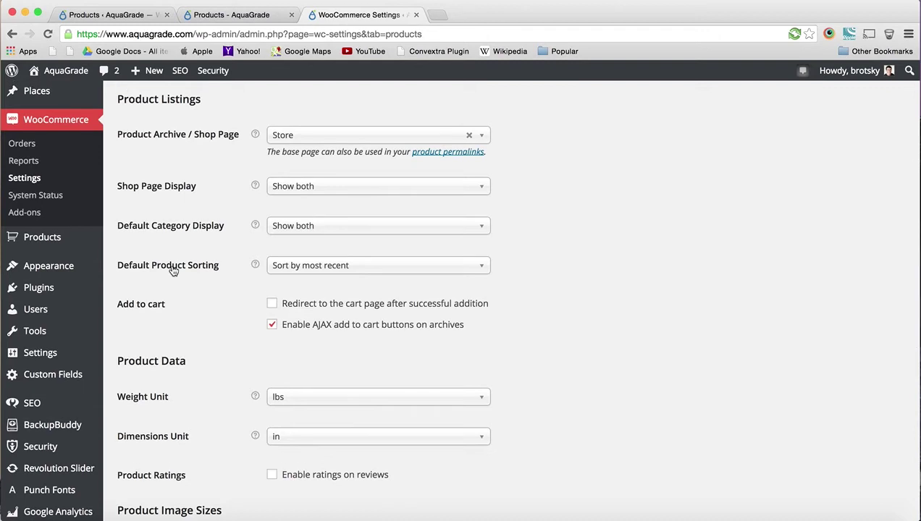
click(173, 270)
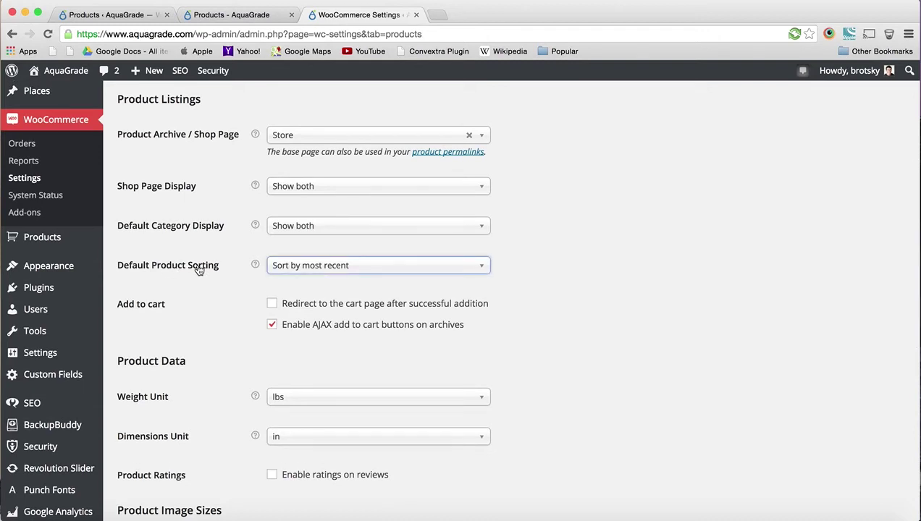
click(311, 267)
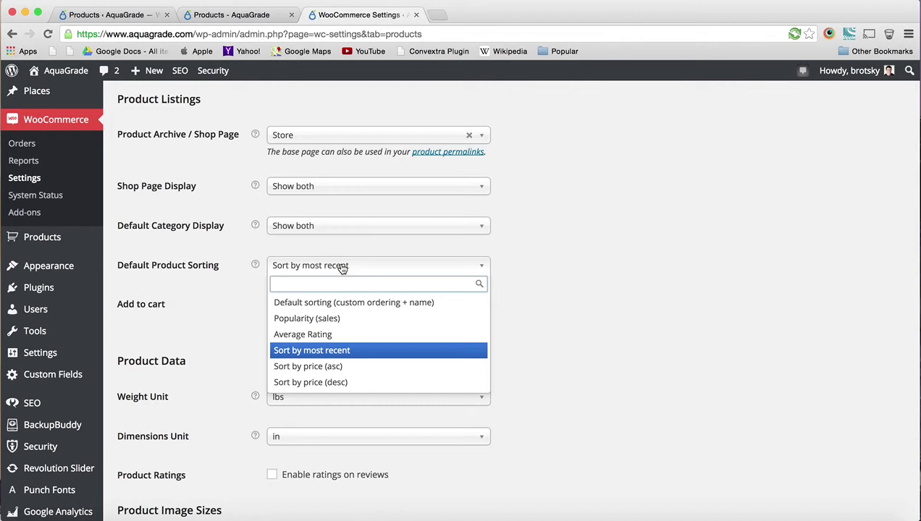
click(353, 304)
scroll(562, 284, up, 5)
scroll(565, 289, down, 15)
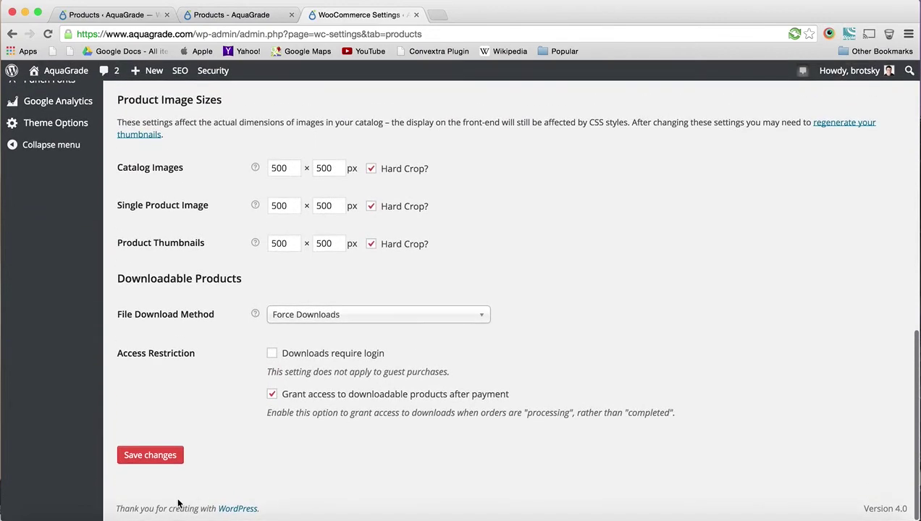
click(150, 455)
- Place the Crystal Quest Luxury Shower Power Water Filter above the HM Digital TDS-4TM in the product order and reload the store page
click(244, 18)
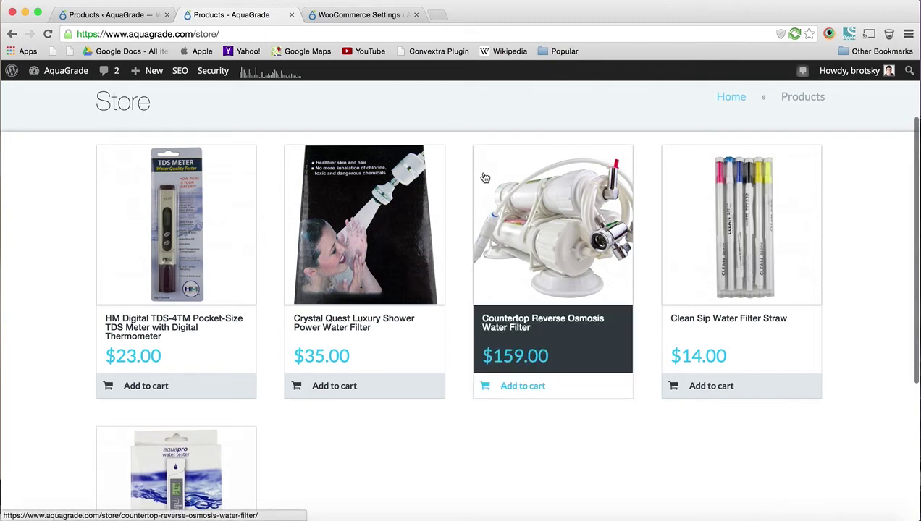
click(120, 15)
drag(396, 273, 391, 322)
click(244, 16)
key(super+r)
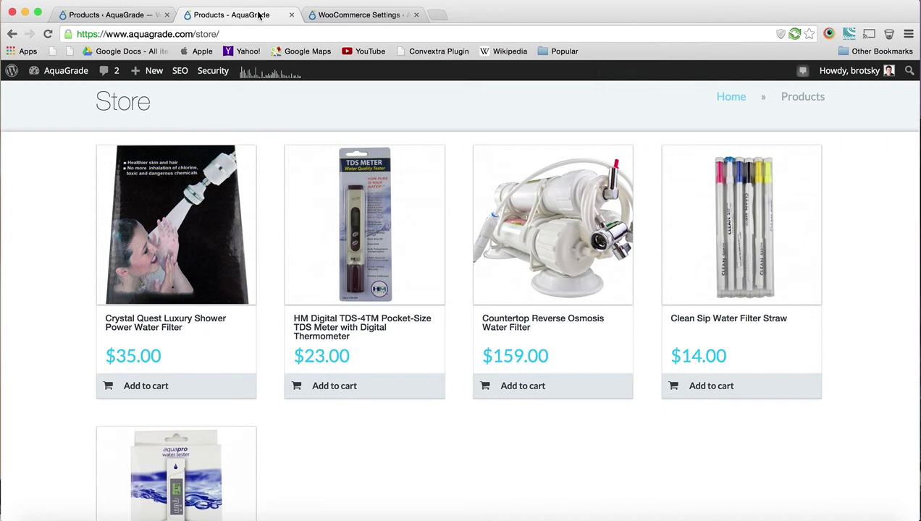
- Set Default Product Sorting to "Sort by most recent" in the WooCommerce product settings
click(339, 16)
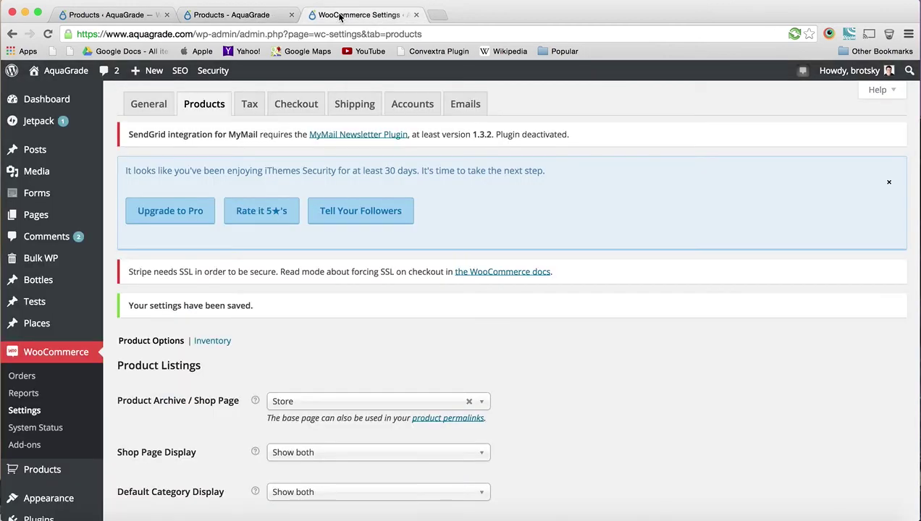
scroll(506, 263, down, 5)
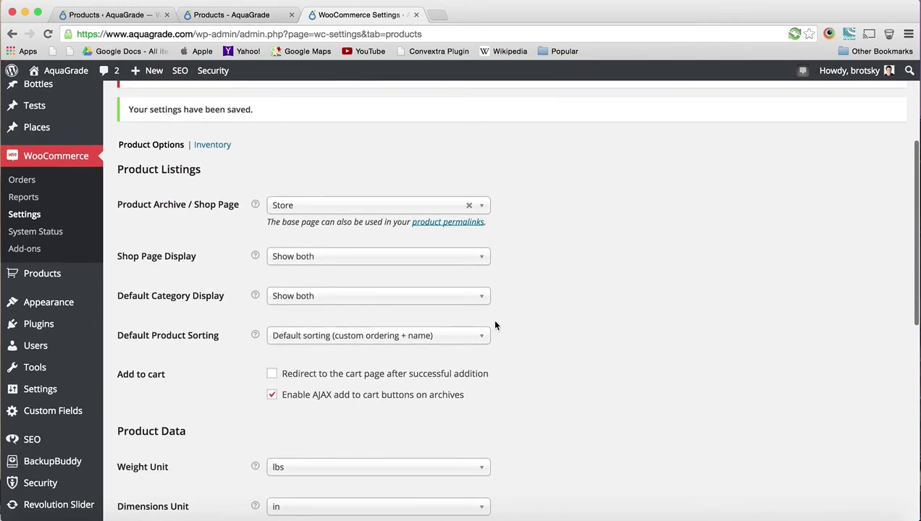
click(443, 336)
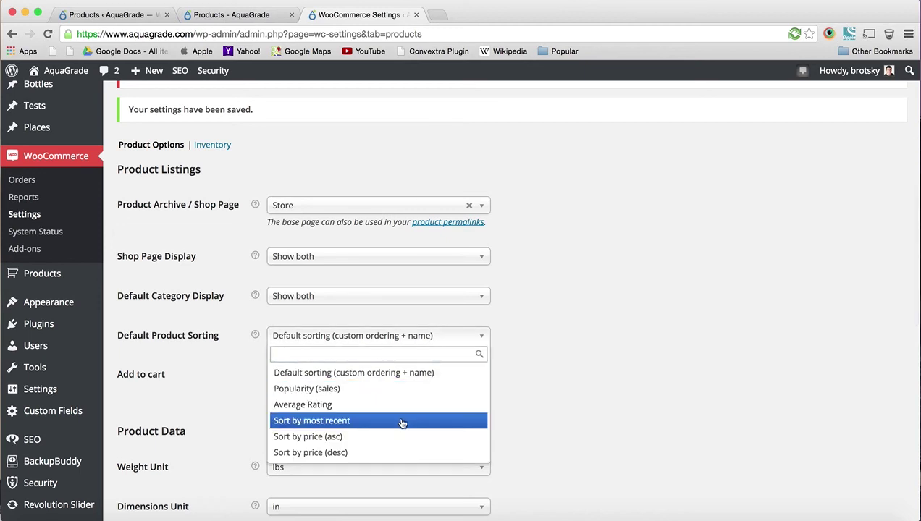
drag(404, 422, 567, 427)
click(567, 427)
click(440, 342)
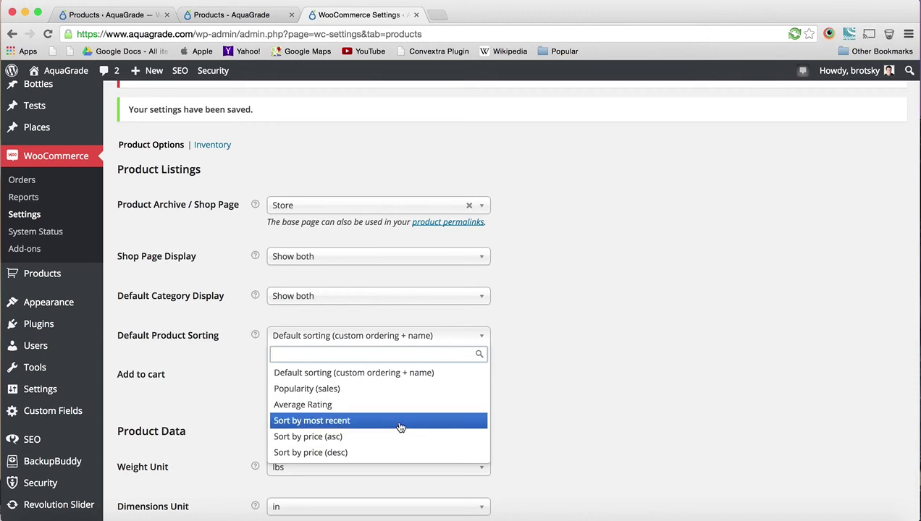
click(400, 426)
- Save the changed WooCommerce product settings and reload the store page to apply the new sorting
scroll(566, 353, down, 1)
scroll(566, 352, down, 10)
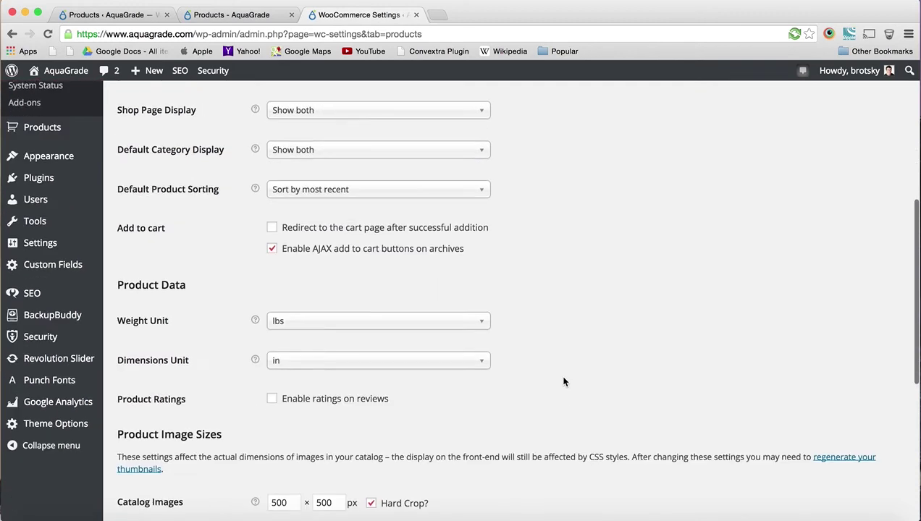
scroll(564, 381, down, 2)
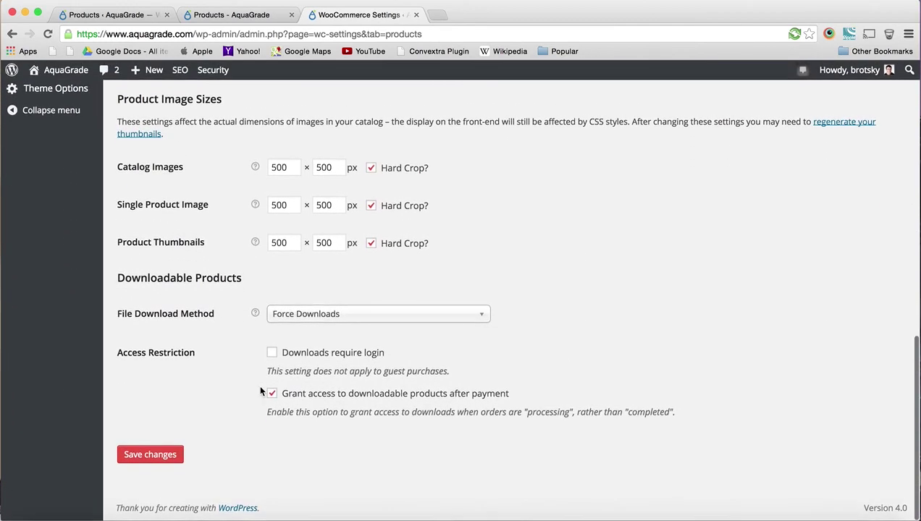
click(150, 455)
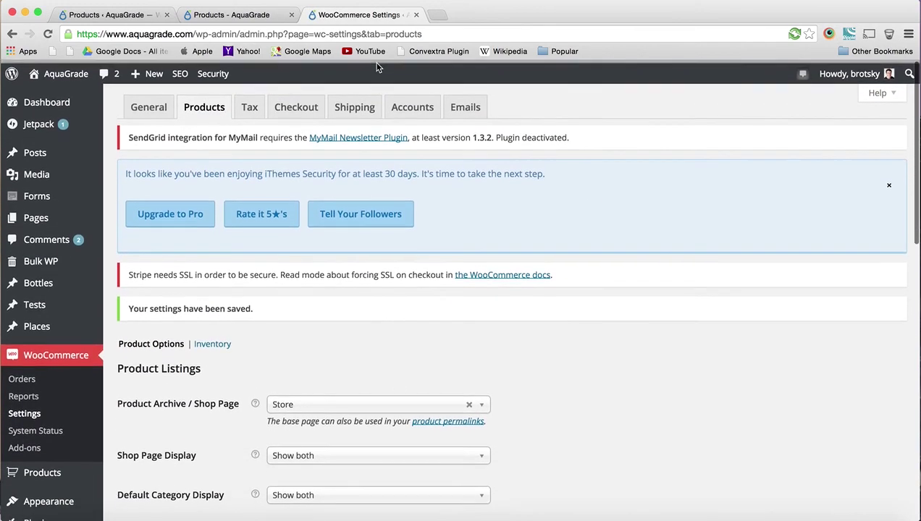
click(233, 14)
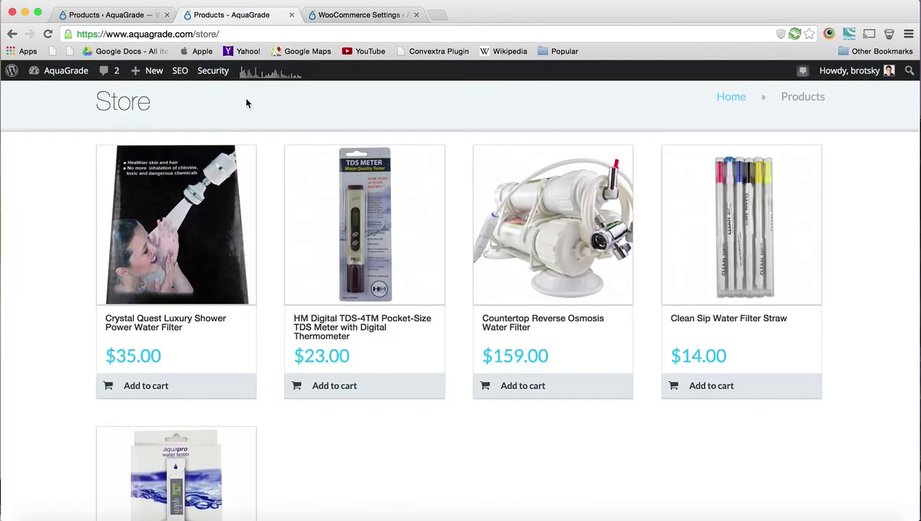
key(super+r)
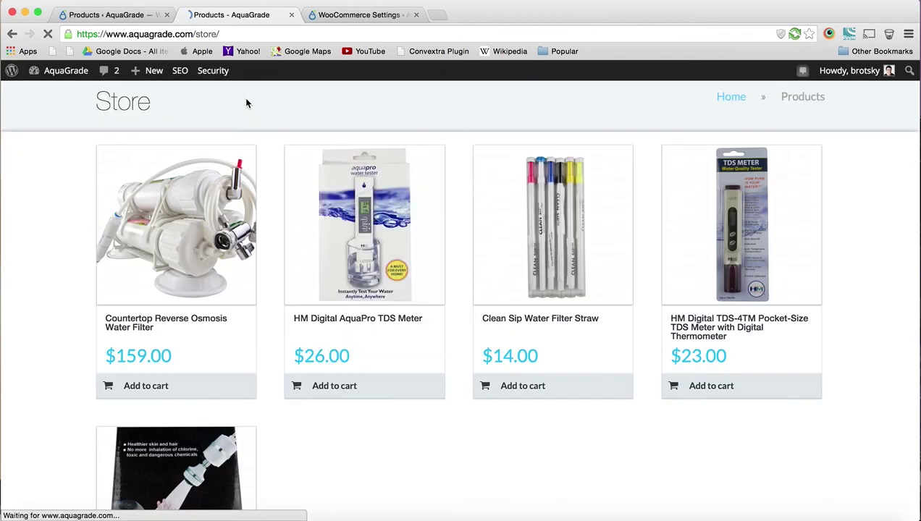